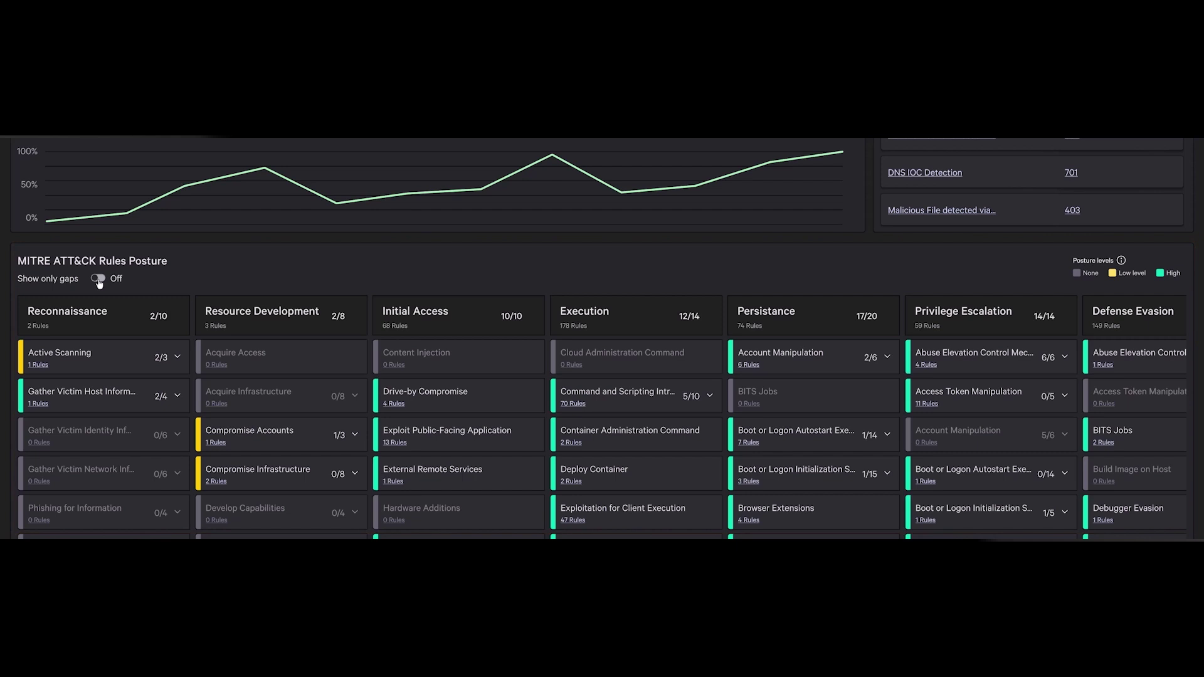
Step: Toggle the MITRE coverage-gaps view on and off and review the Account Manipulation rules
click(98, 279)
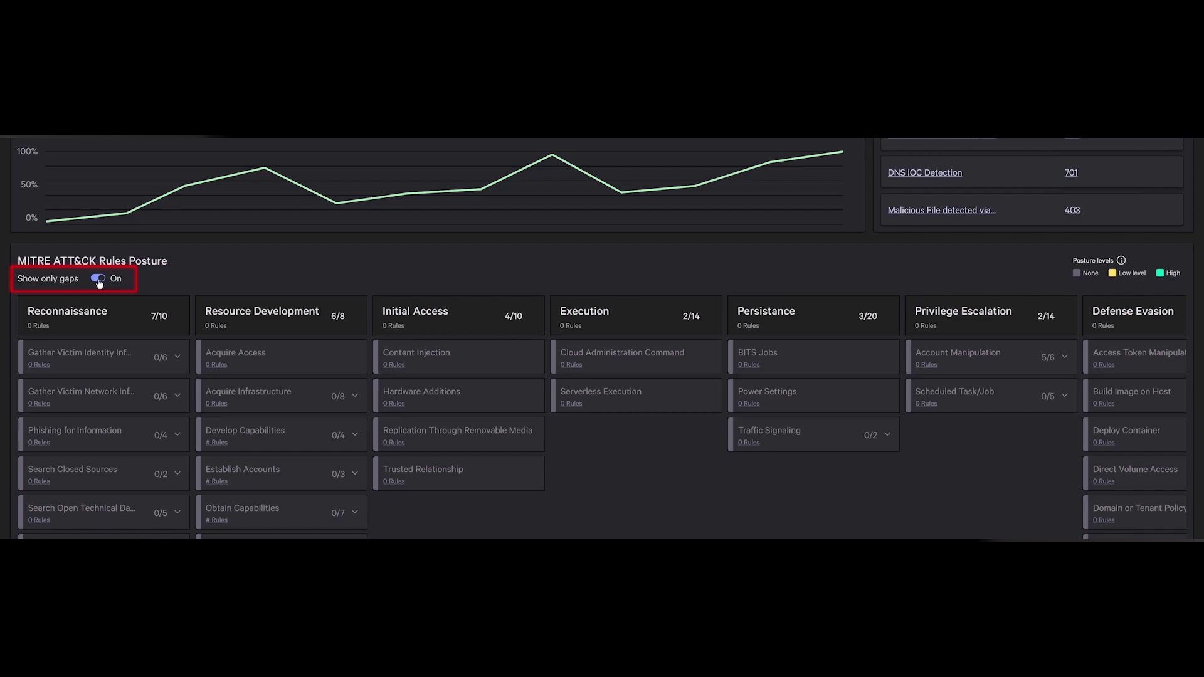
click(97, 280)
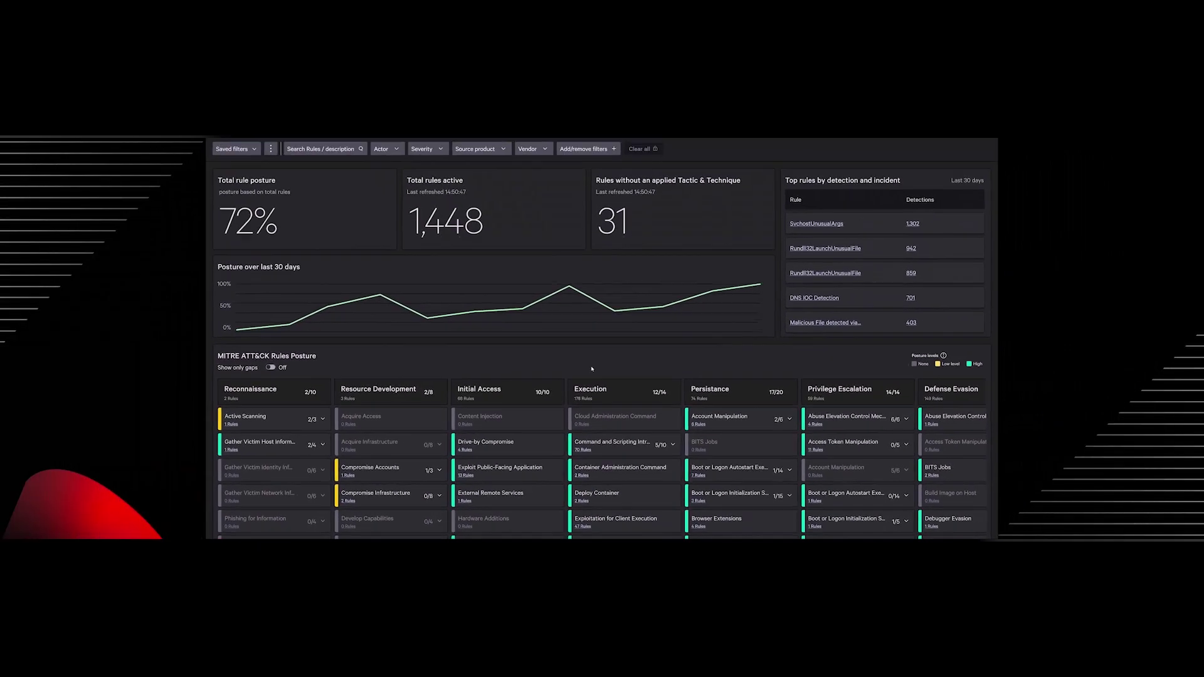
scroll(592, 368, down, 5)
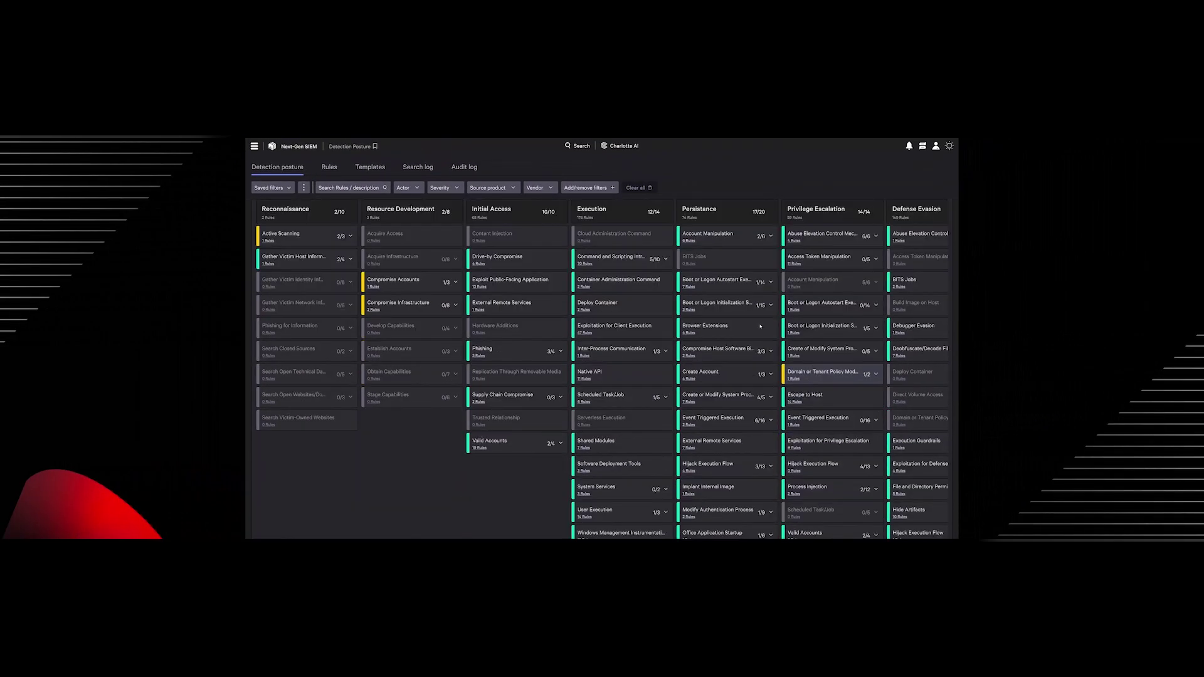
click(689, 244)
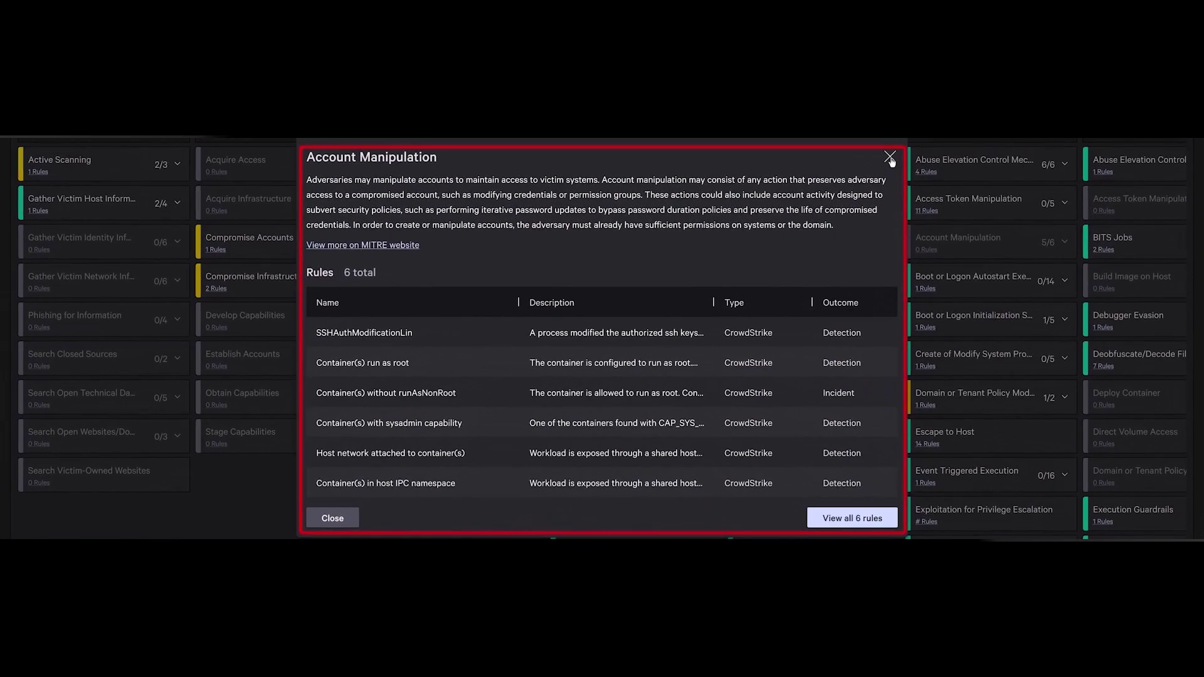
click(890, 158)
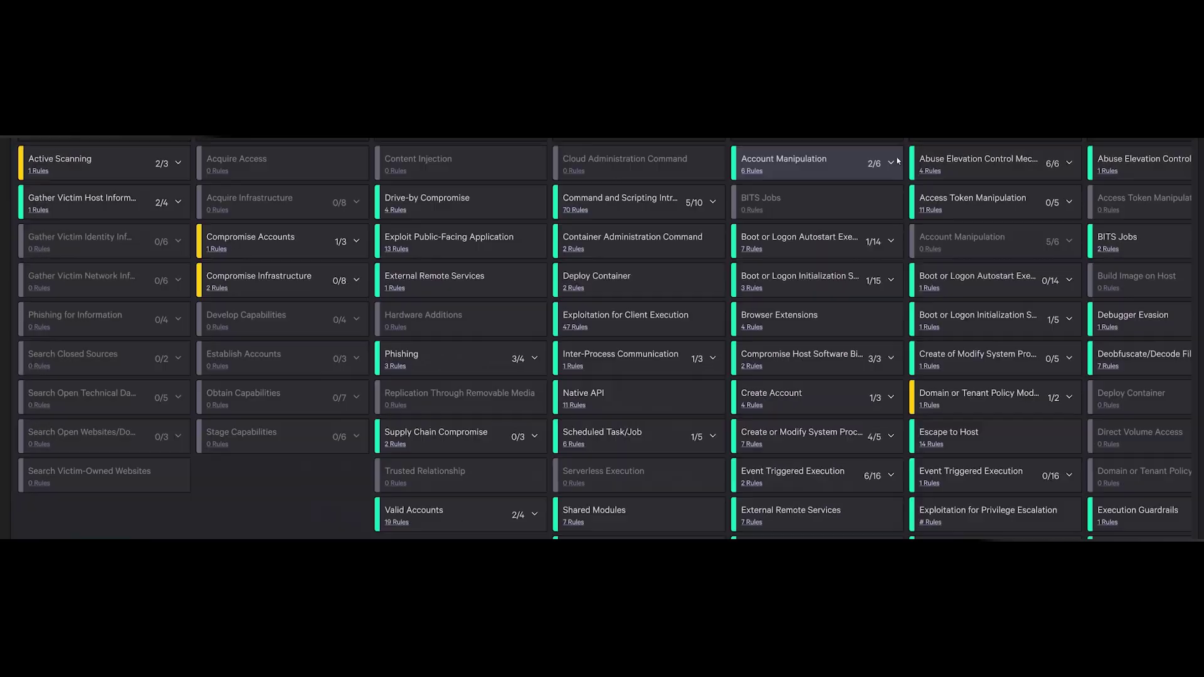
scroll(897, 380, up, 5)
scroll(898, 382, up, 4)
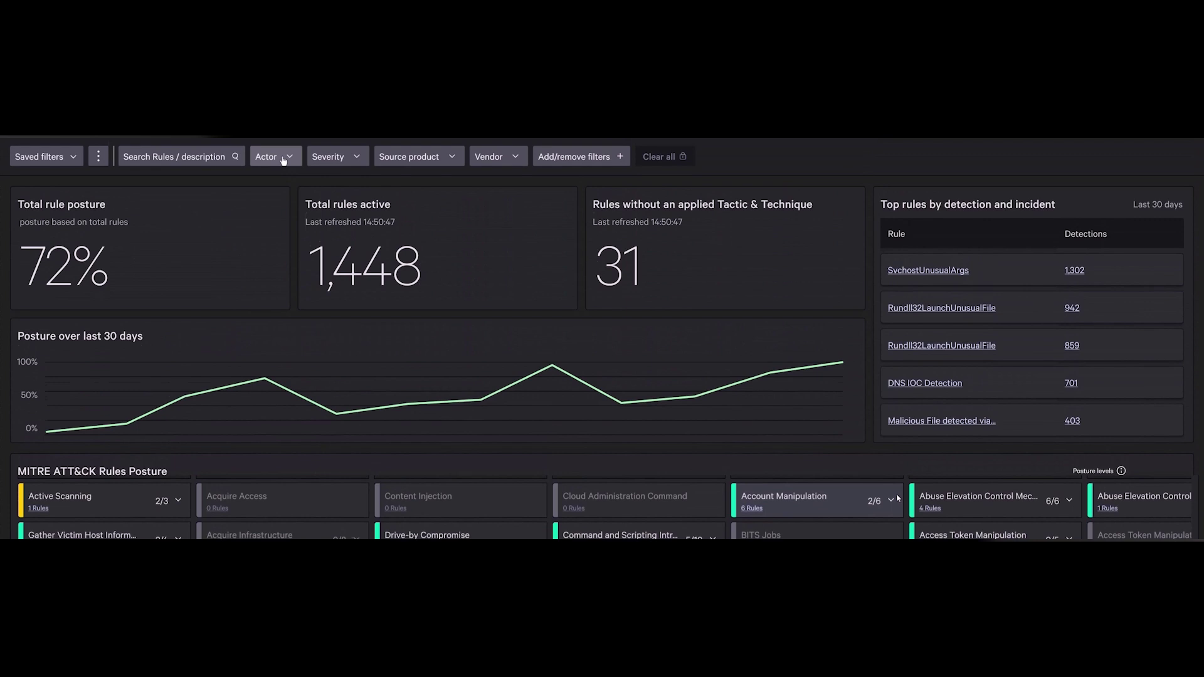
Step: Apply the Actor filter with Vampire Spider selected
click(283, 221)
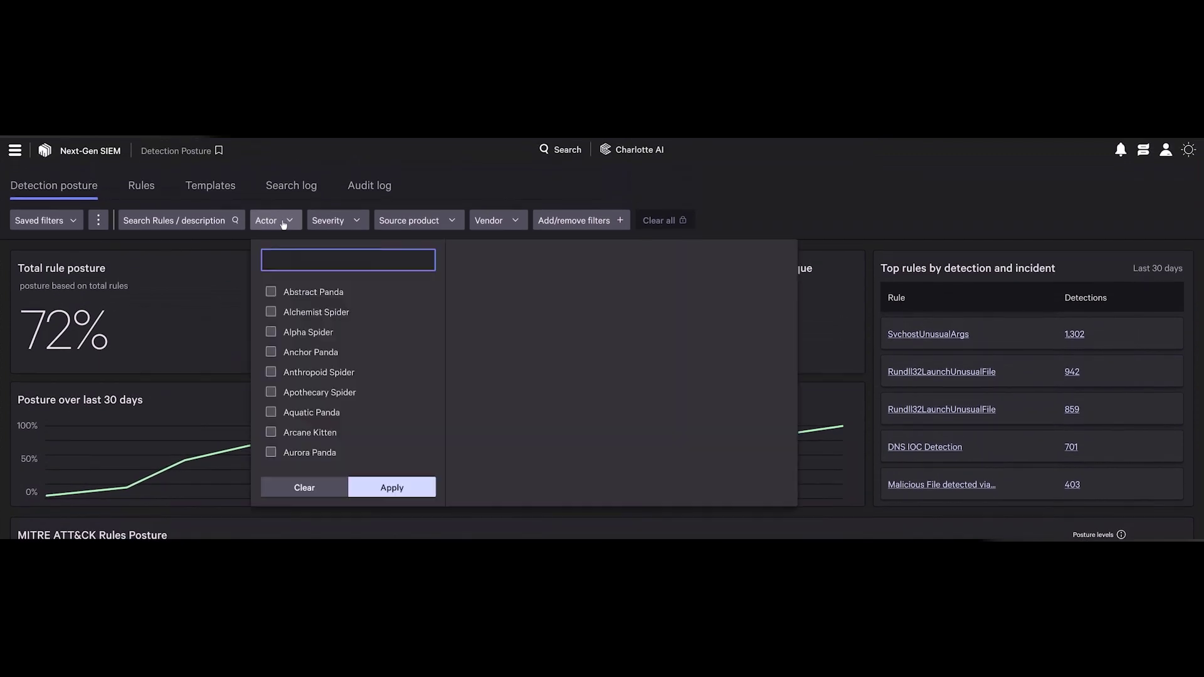
text(v)
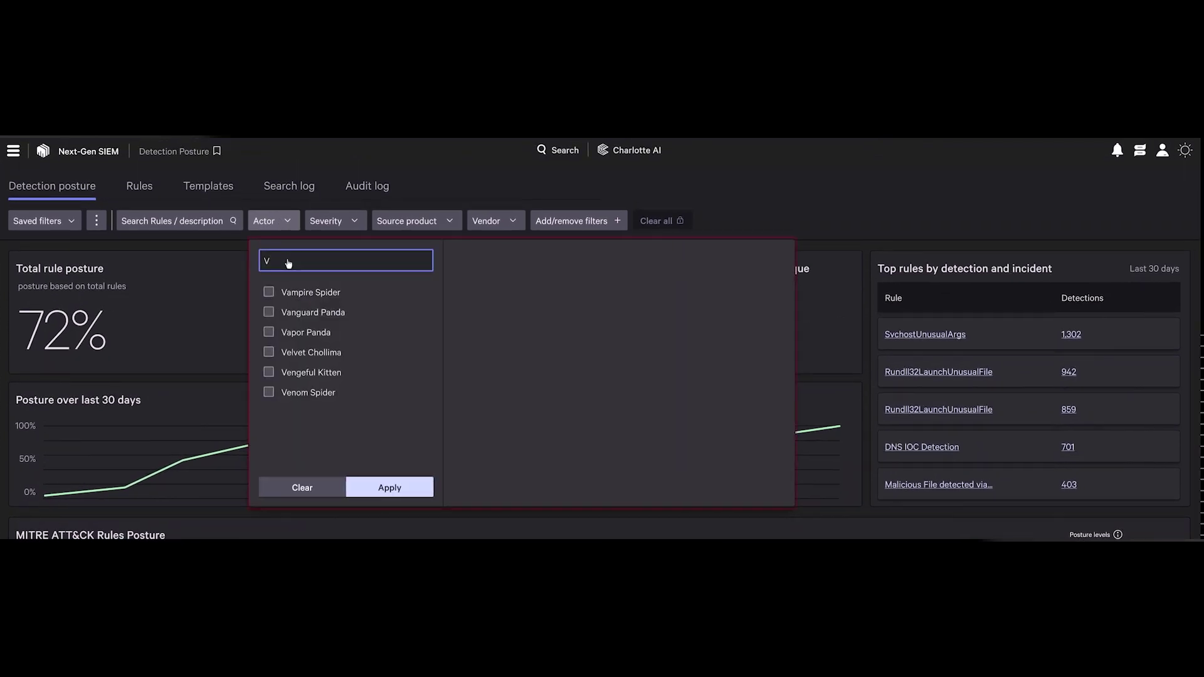
click(270, 292)
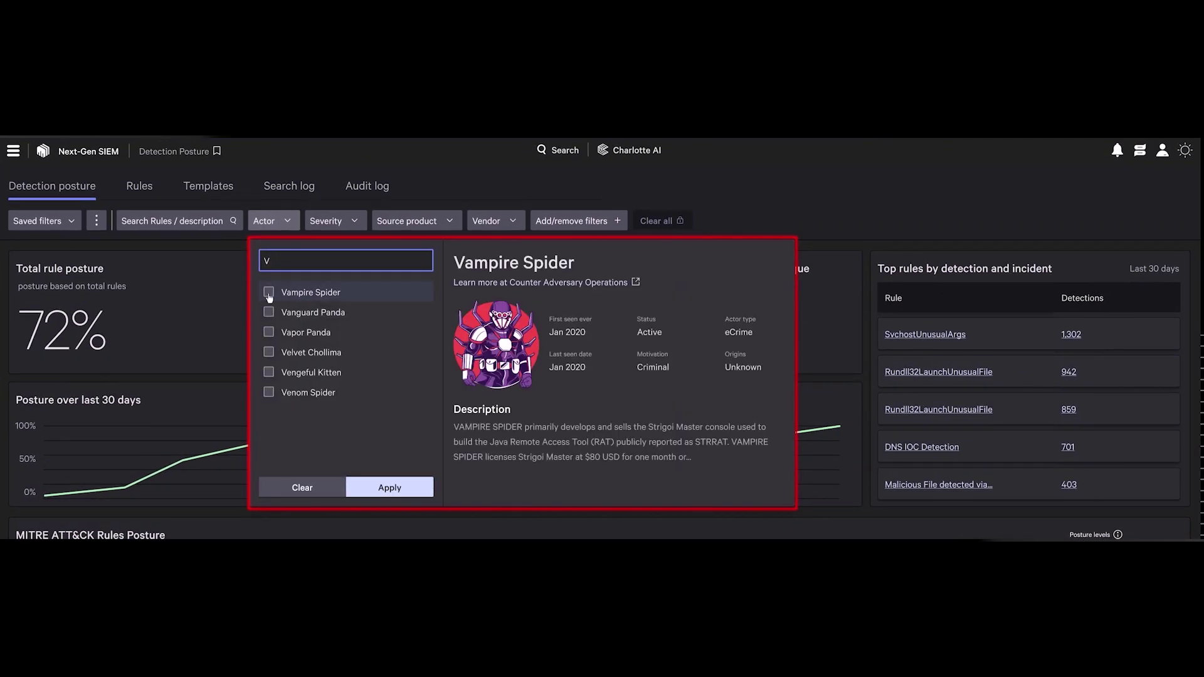
click(389, 487)
scroll(403, 351, down, 3)
scroll(403, 350, down, 3)
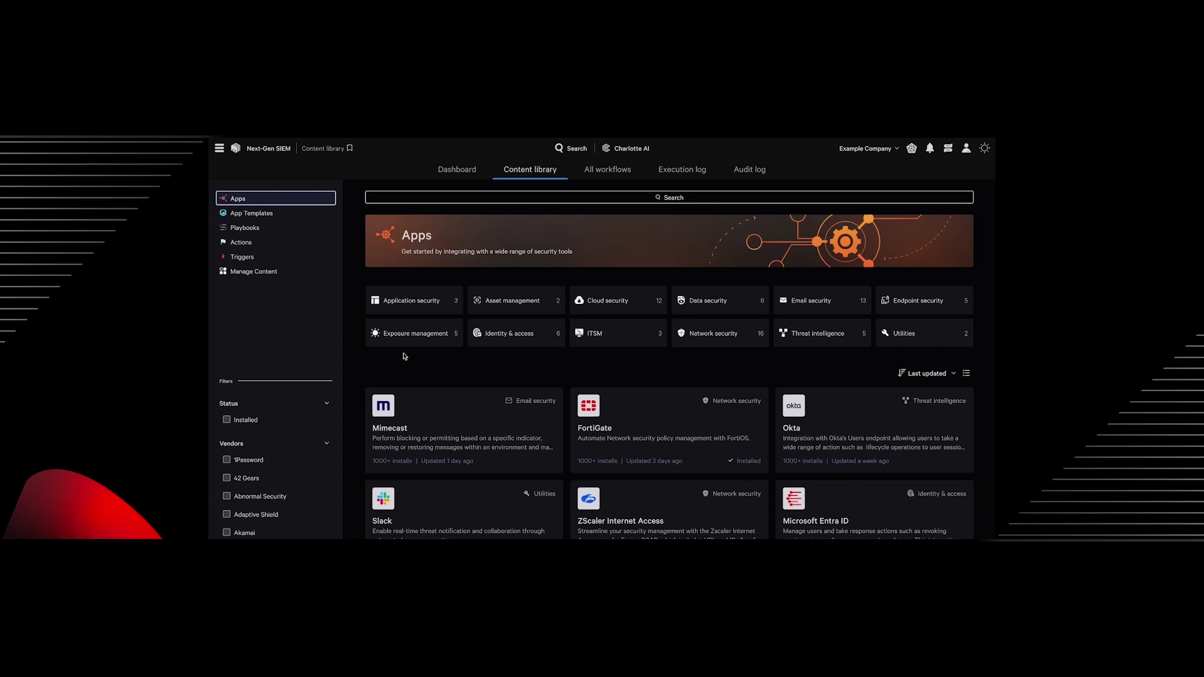
scroll(540, 465, down, 2)
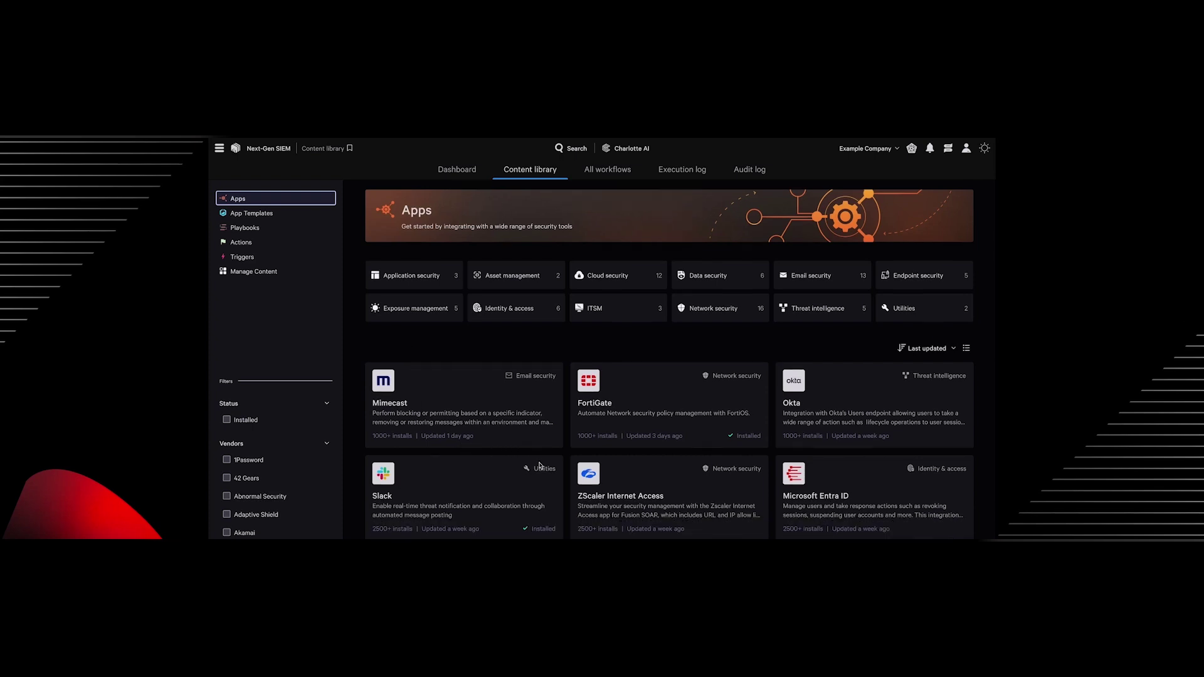
scroll(540, 465, down, 1)
scroll(540, 464, down, 1)
scroll(540, 464, down, 2)
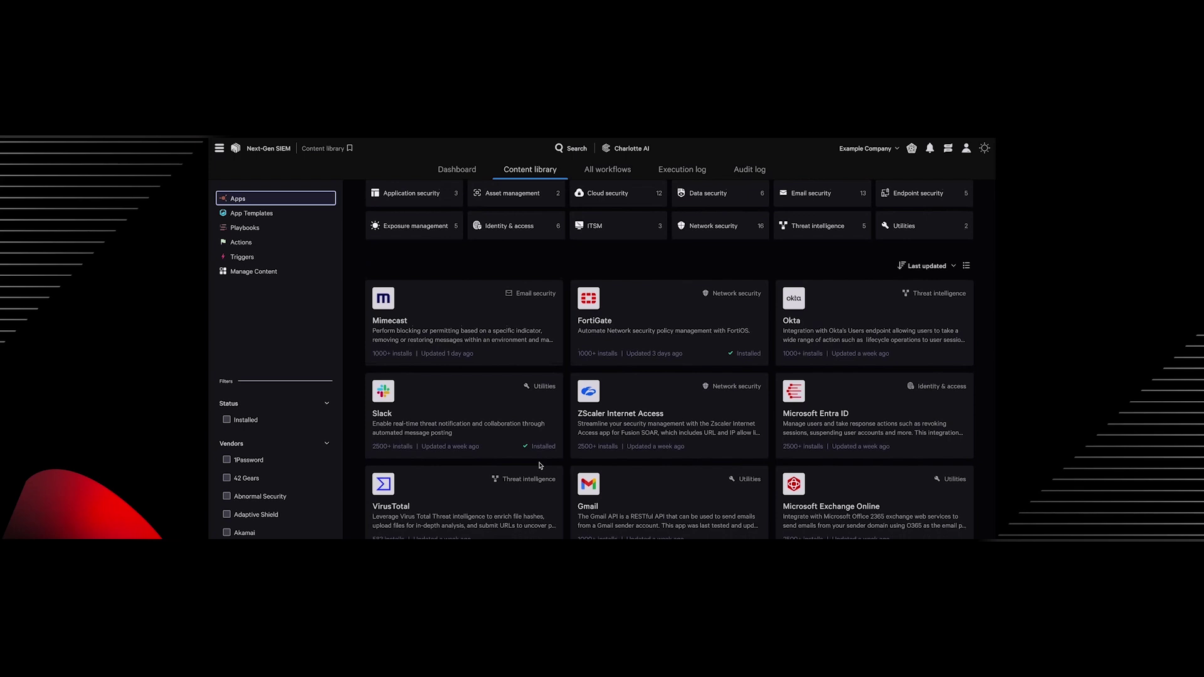
scroll(540, 464, down, 1)
scroll(540, 464, down, 1)
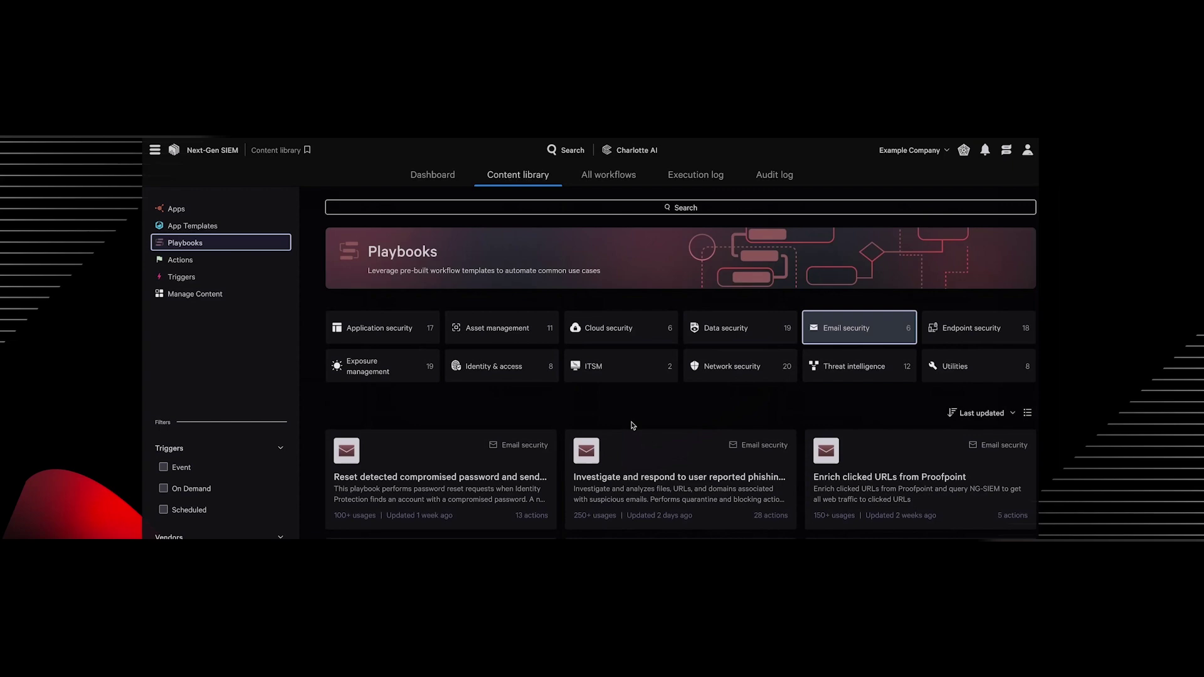
Step: Open the user-reported phishing emails playbook card and load it into the Fusion SOAR workflow editor
click(632, 425)
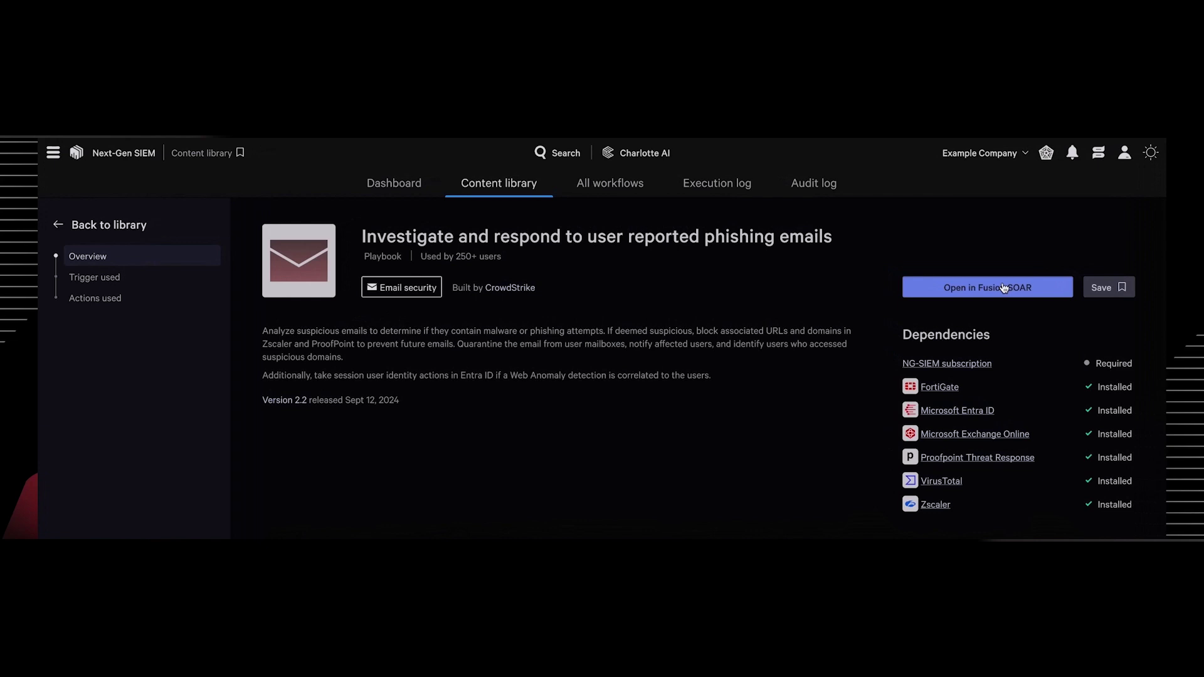
click(1003, 289)
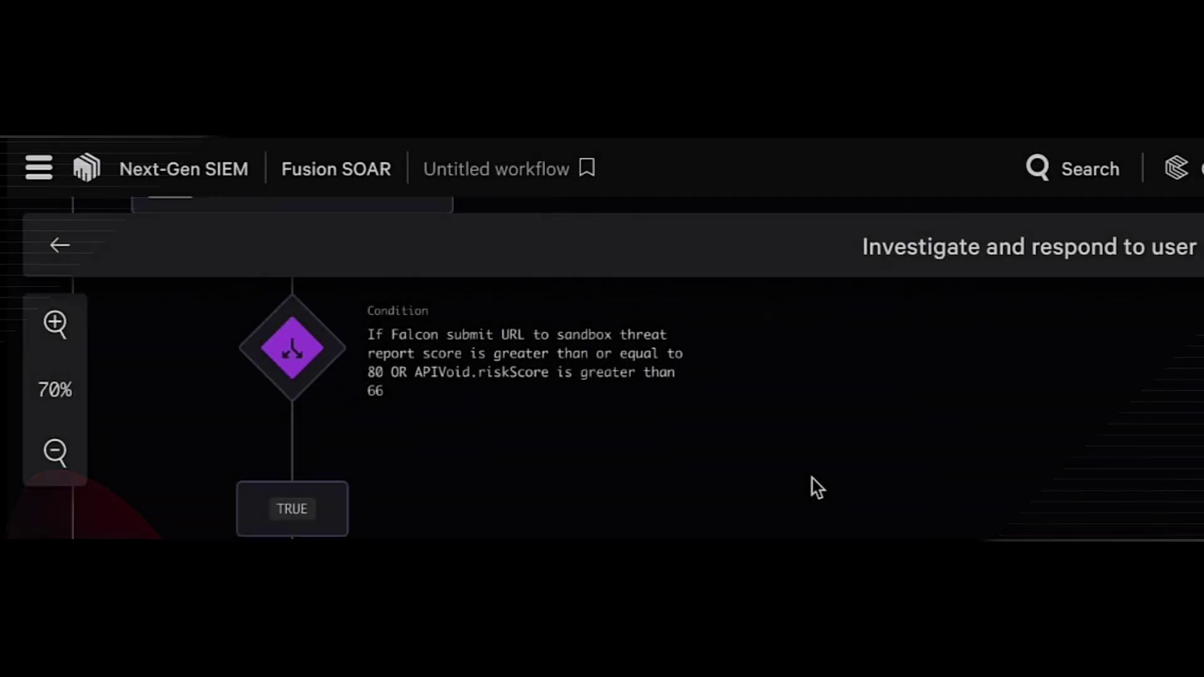